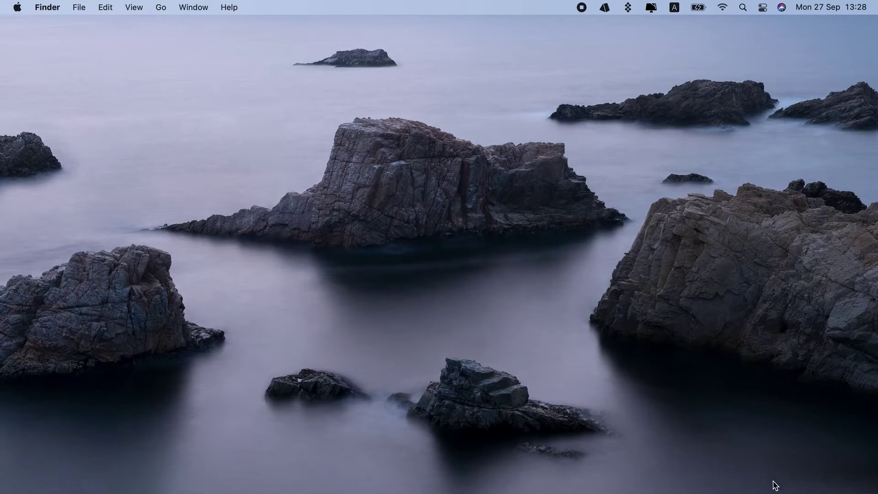
Step: Put the deleted Word .docx back from the Bin into Downloads, then close the Downloads and Bin windows
left_click(801, 492)
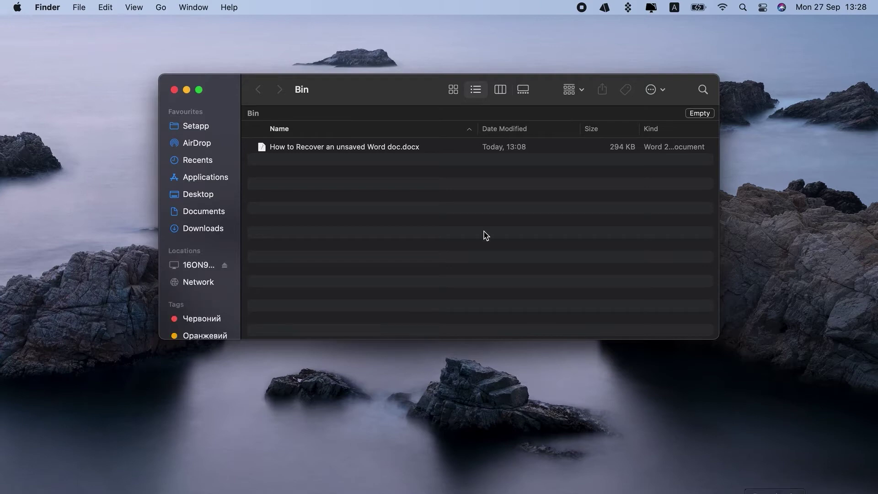
right_click(350, 152)
left_click(409, 190)
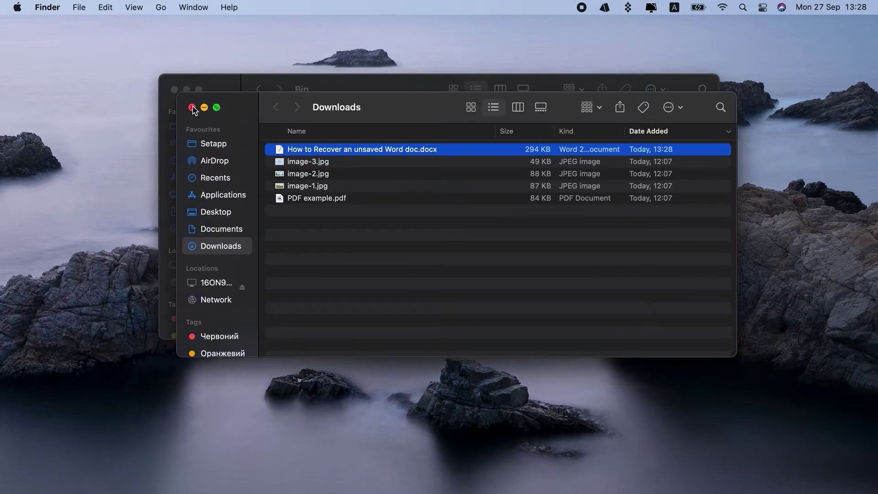
left_click(192, 108)
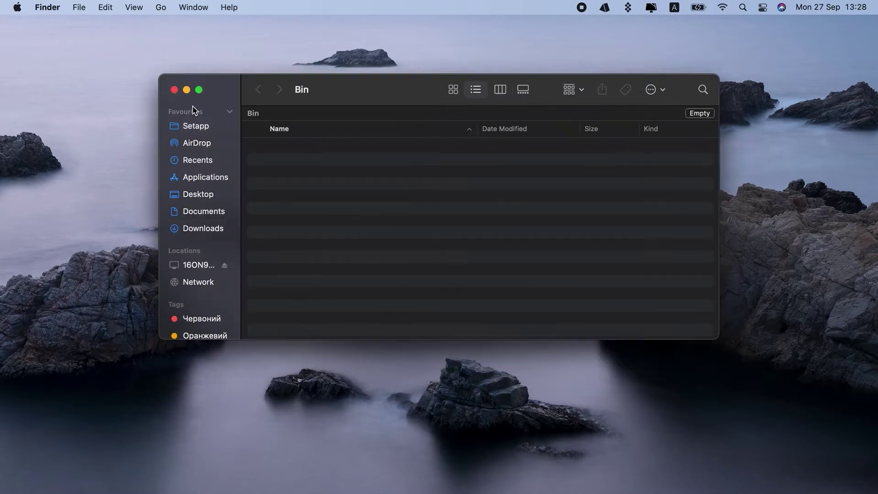
left_click(173, 90)
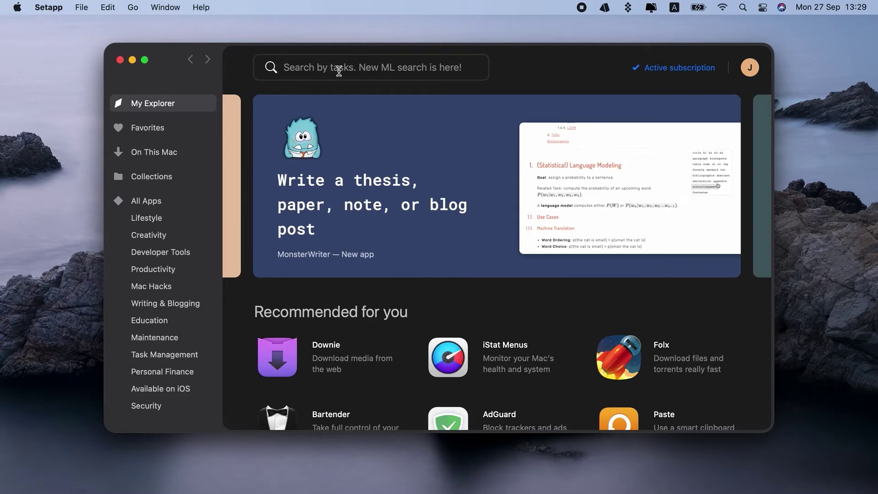
Step: Search Setapp for 'recover doc' and install Disk Drill from the results
left_click(339, 68)
type("recov")
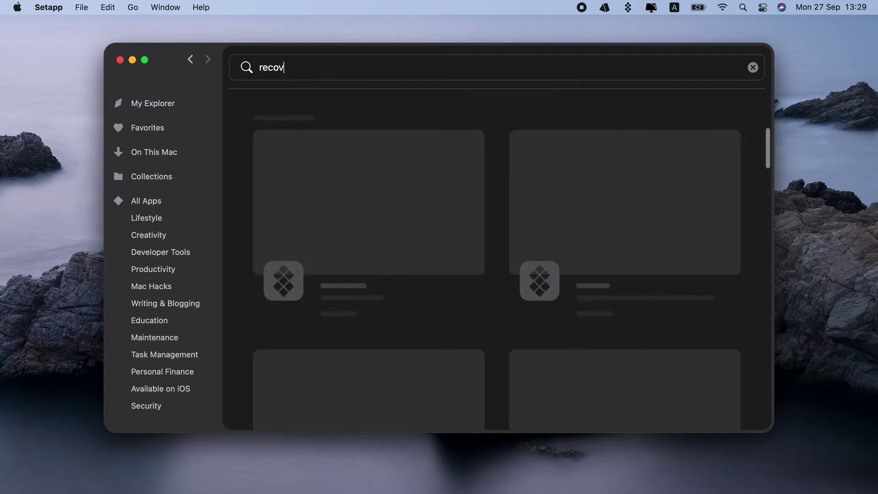
type("er doc")
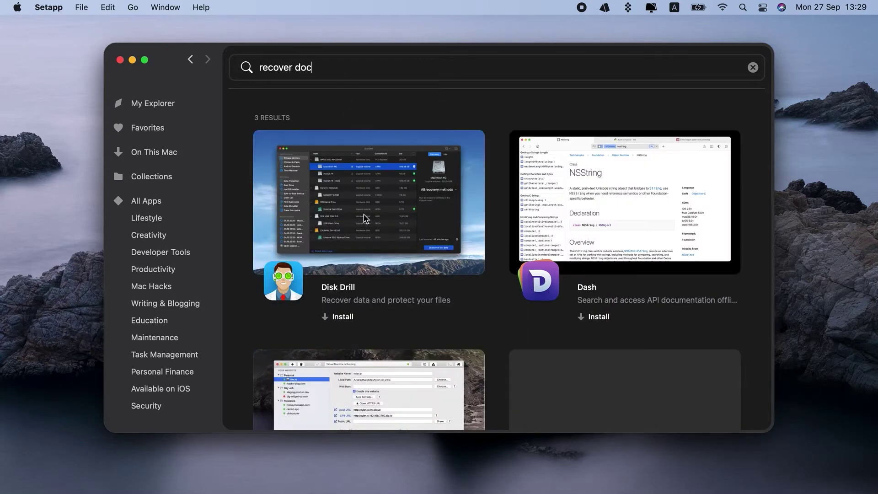
left_click(343, 285)
left_click(390, 177)
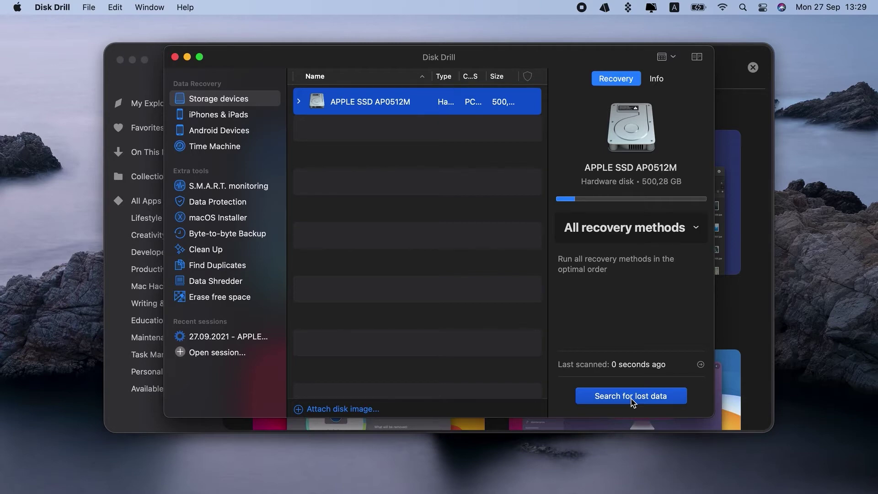
Step: Scan the APPLE SSD for lost data and recover the .docx found under Users > admin > Trash
left_click(632, 400)
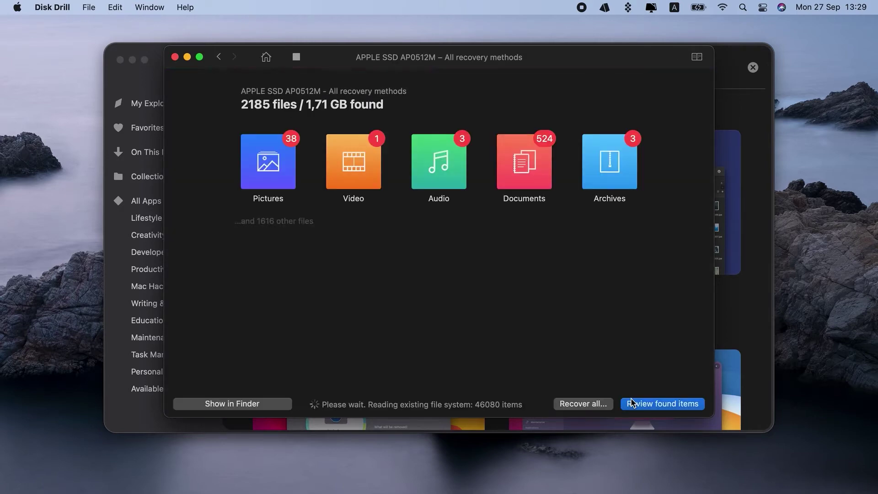
left_click(534, 175)
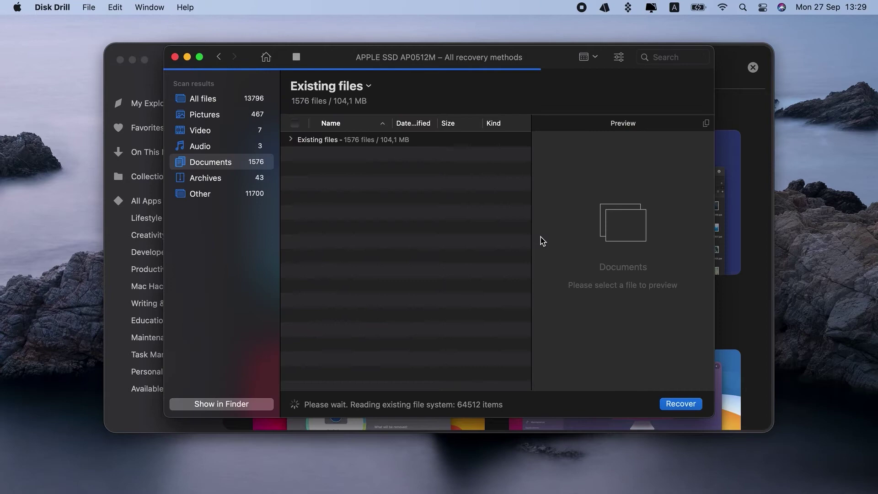
left_click(312, 155)
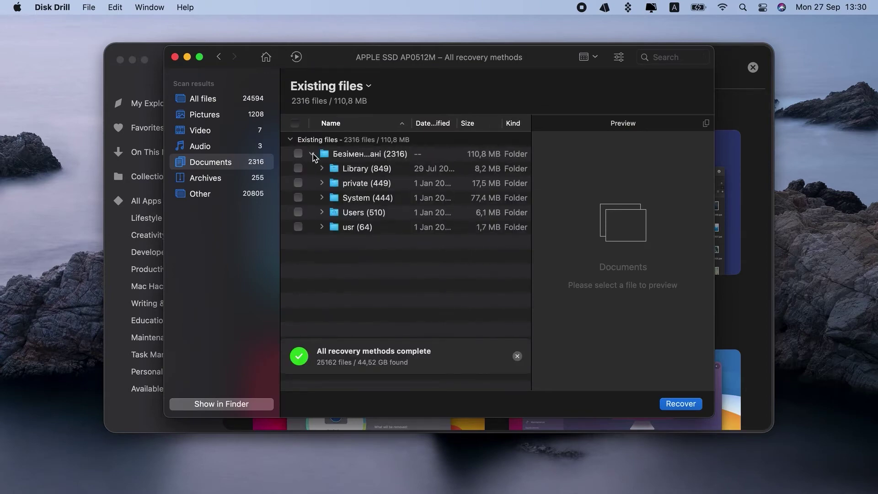
left_click(321, 212)
left_click(331, 227)
left_click(342, 271)
left_click(392, 286)
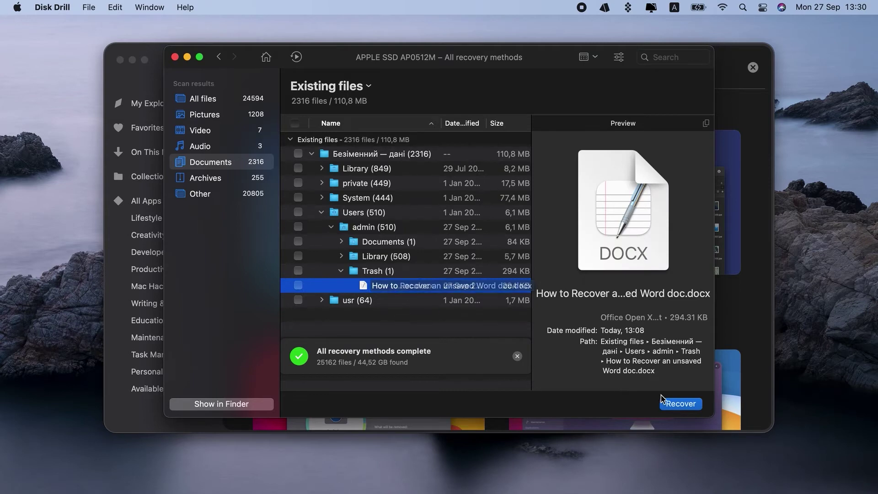
left_click(681, 404)
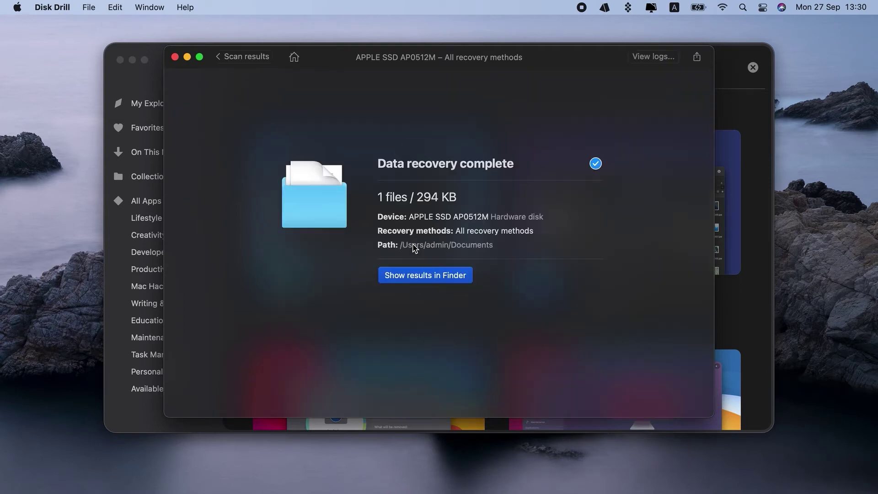
Step: Show the recovered file in Finder, then close the Finder and Disk Drill windows
left_click(418, 275)
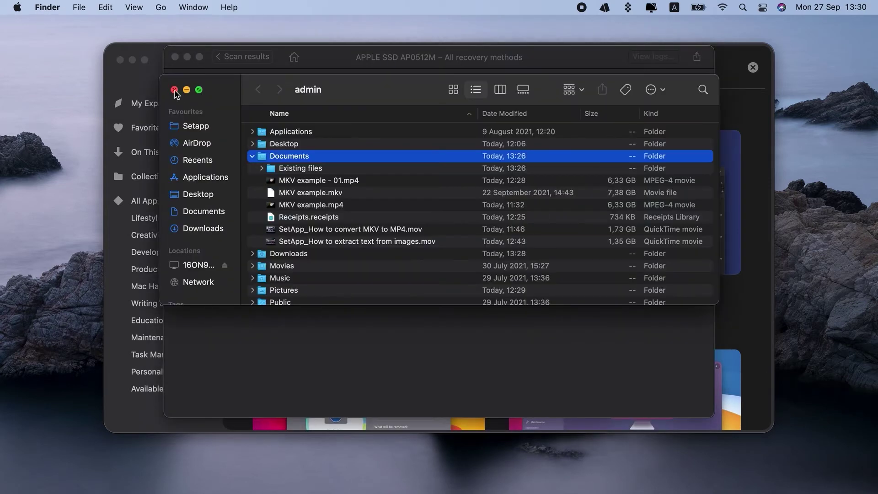
left_click(174, 90)
left_click(174, 57)
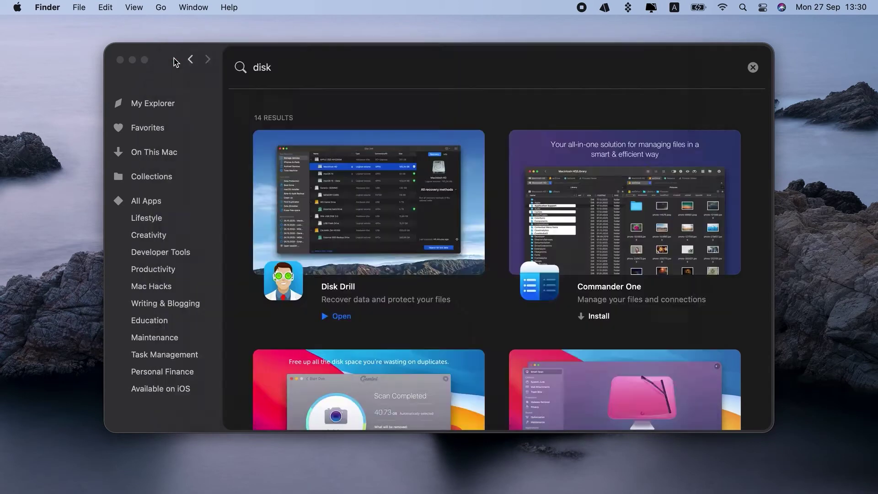
Step: Clear Setapp's disk search and minimize the Setapp window
left_click(752, 67)
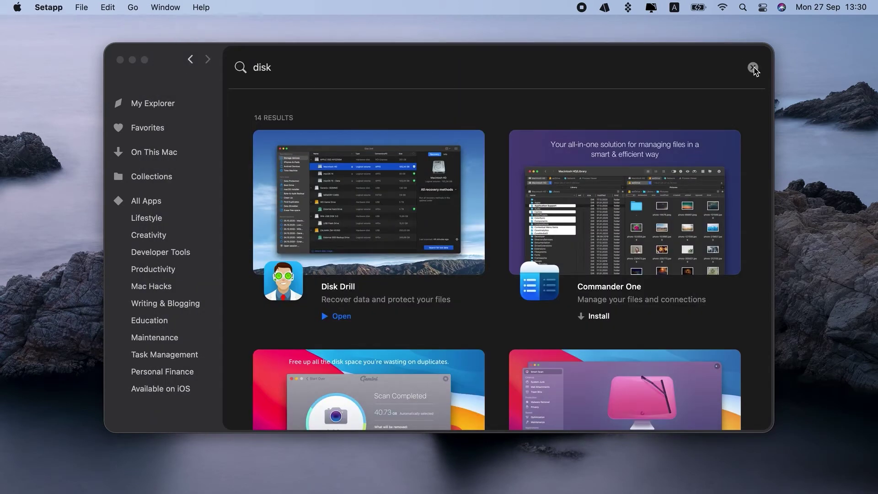
left_click(753, 68)
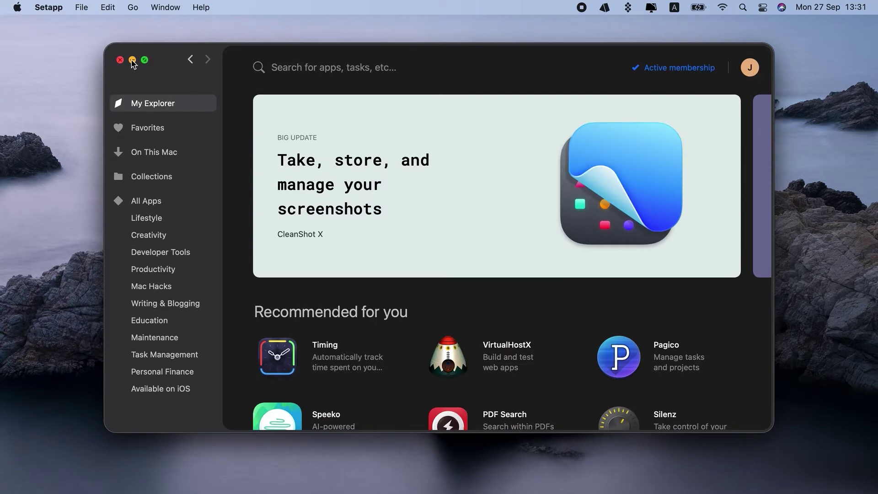
left_click(132, 59)
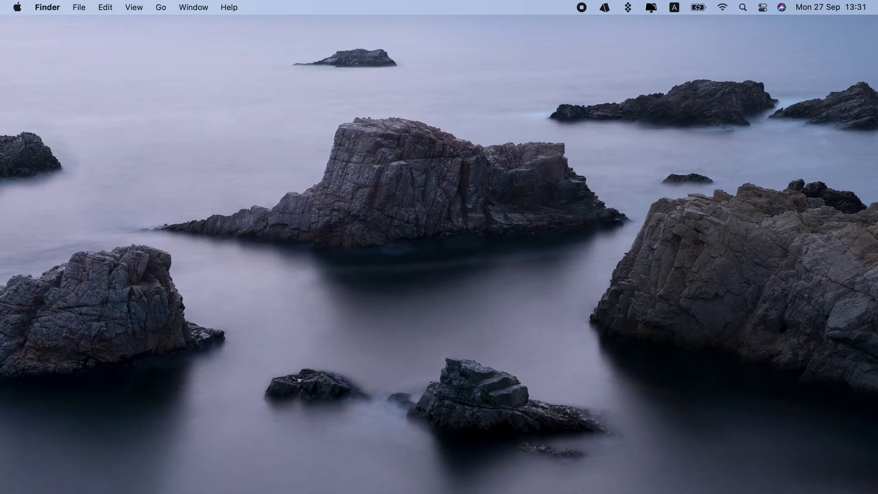
Step: Open Go to Folder and paste the Word AutoRecovery folder path
left_click(161, 7)
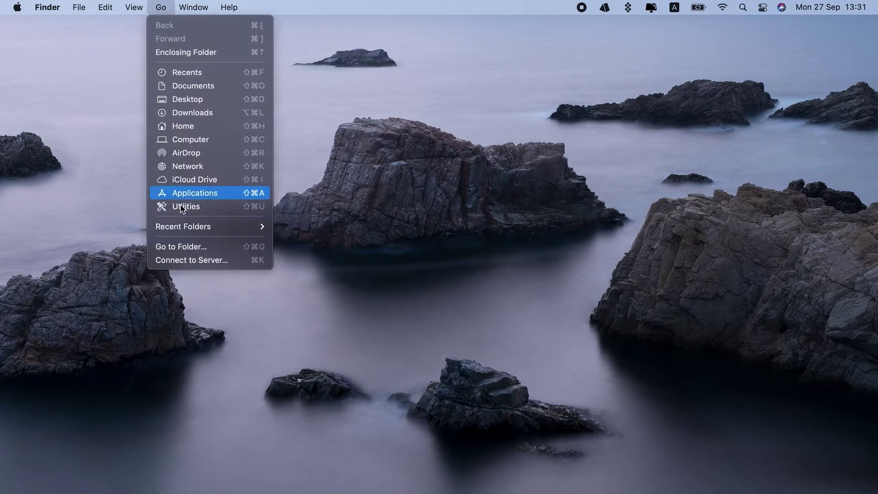
left_click(207, 248)
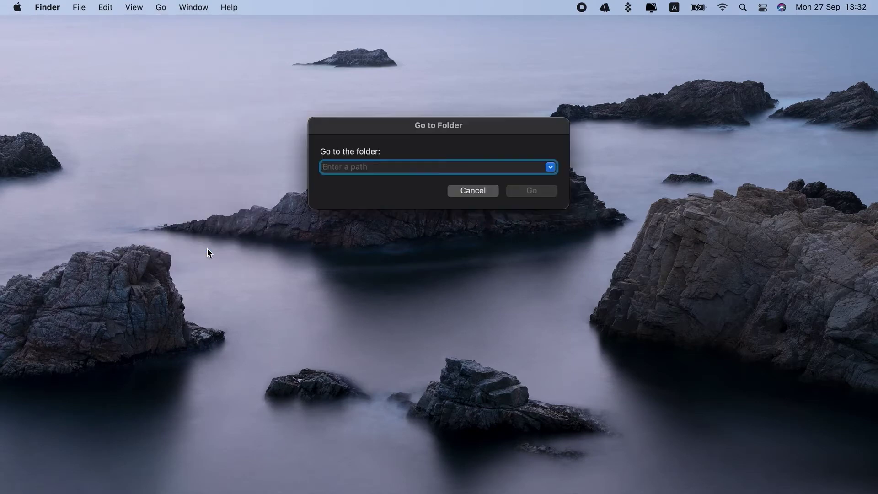
key("super+v")
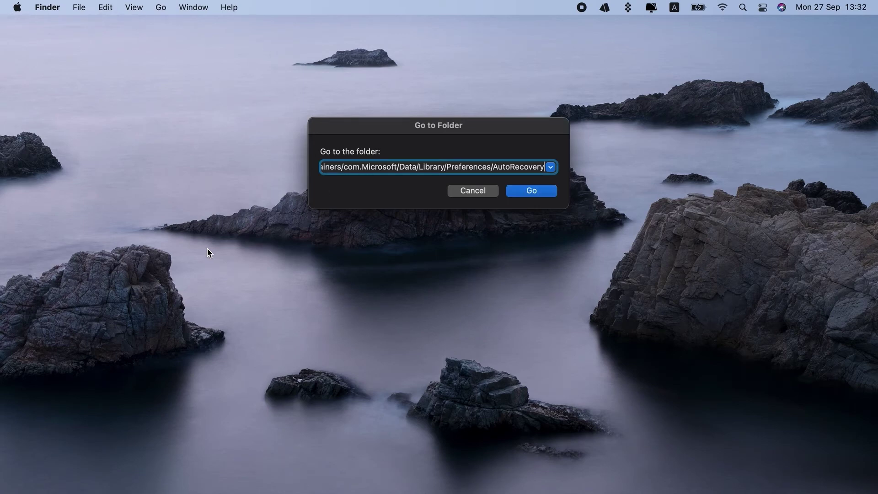
Step: Open the AutoRecovery folder's com.Mycrosoft. Word folder and drag the autosaved .docx onto the desktop
left_click(532, 191)
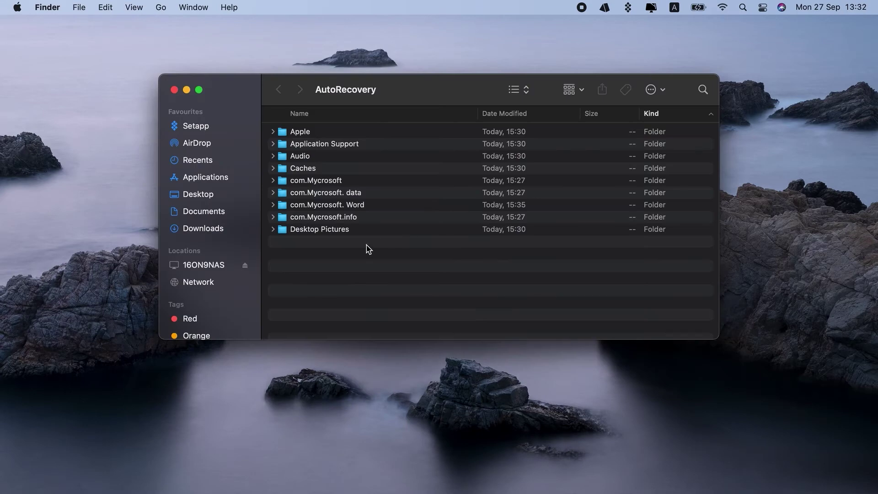
left_click(322, 208)
double_click(322, 206)
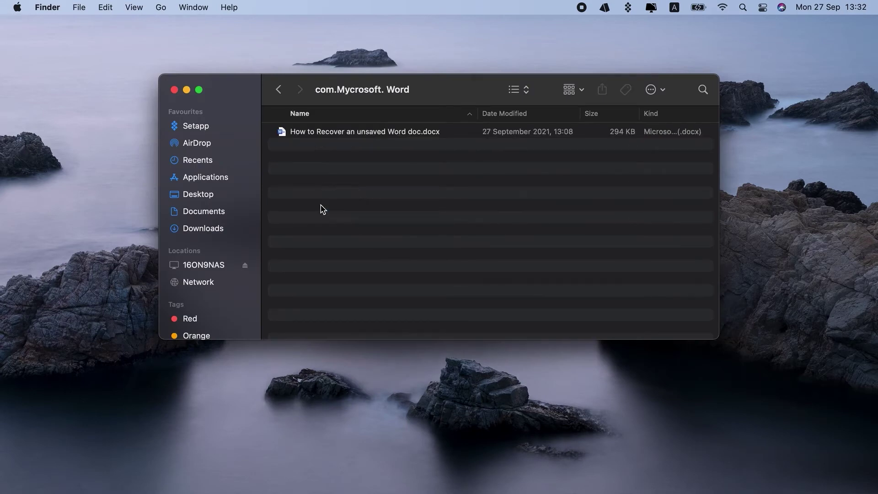
left_click(342, 139)
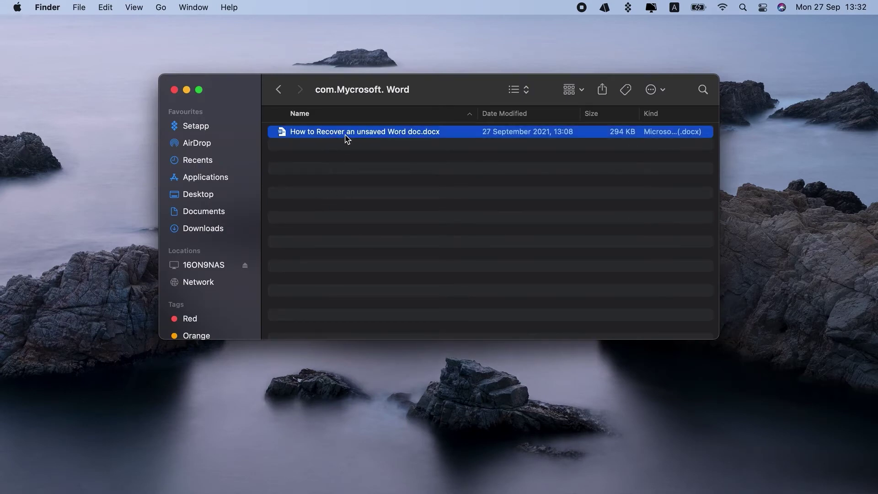
left_click_drag(346, 138, 406, 440)
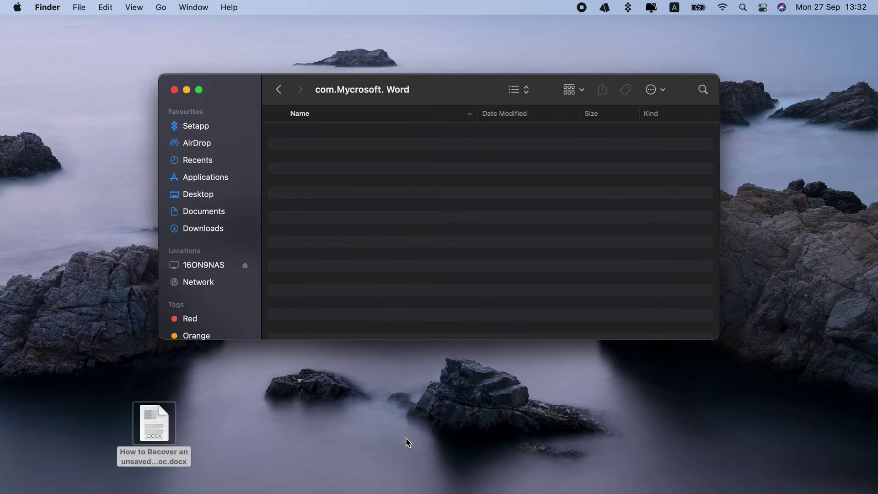
Step: Close the Finder window and move the document icon near the desktop centre
left_click(174, 90)
left_click_drag(153, 420, 423, 227)
left_click(420, 330)
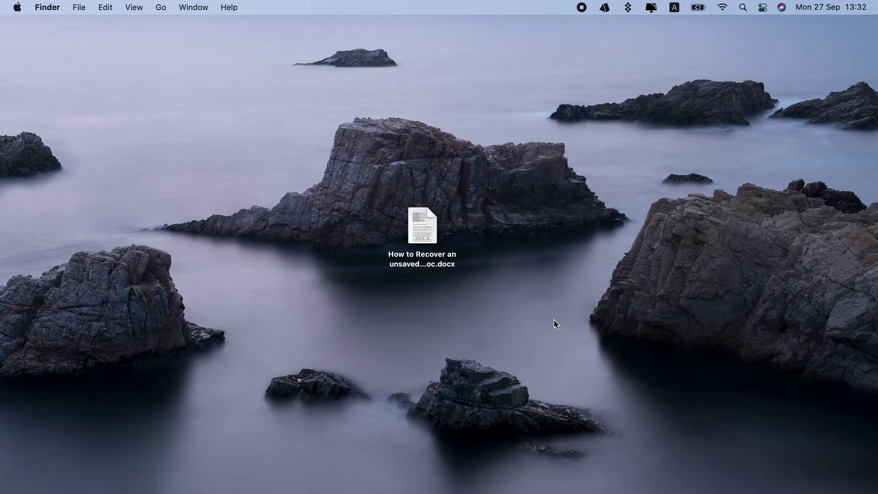
Step: Move the desktop Word document to the Bin and paste 'open $TMPDIR' into Terminal
left_click(421, 226)
key("super+BackSpace")
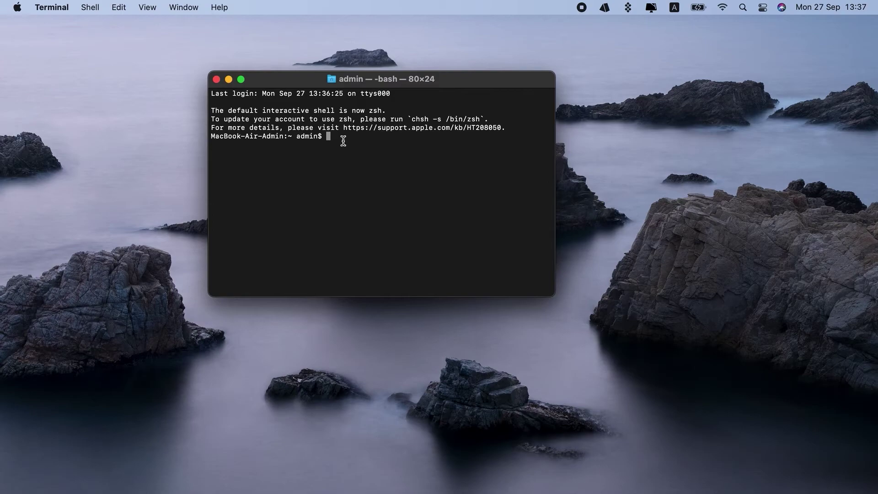
type("open $TMPDIR")
Step: Run open $TMPDIR, then scroll the T folder down to TemporaryItems and back up
key("Return")
scroll(341, 221, "down", 10)
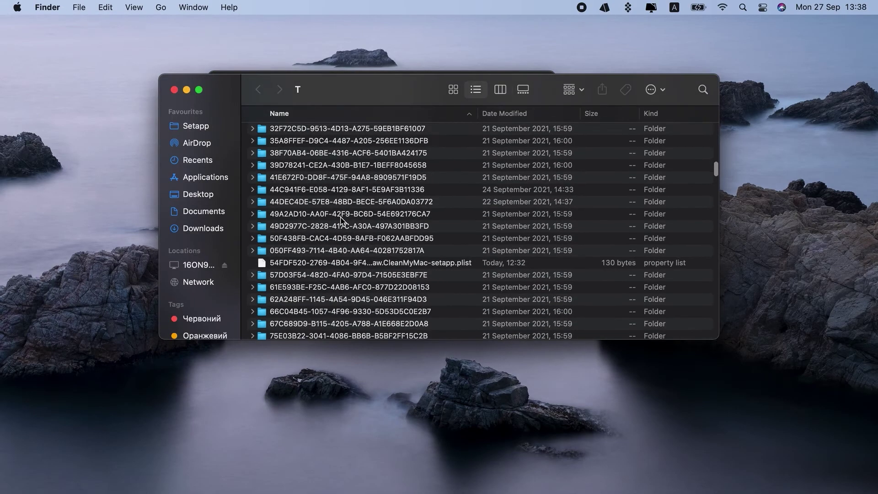
scroll(341, 221, "down", 15)
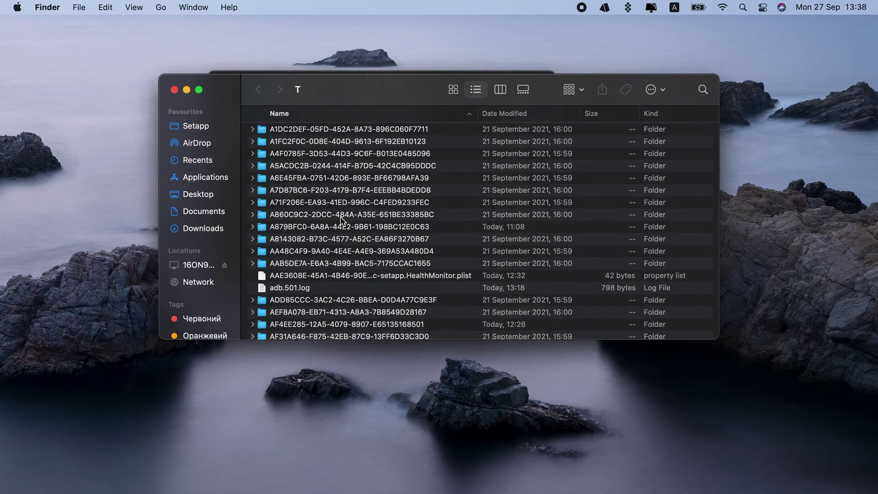
scroll(341, 221, "down", 15)
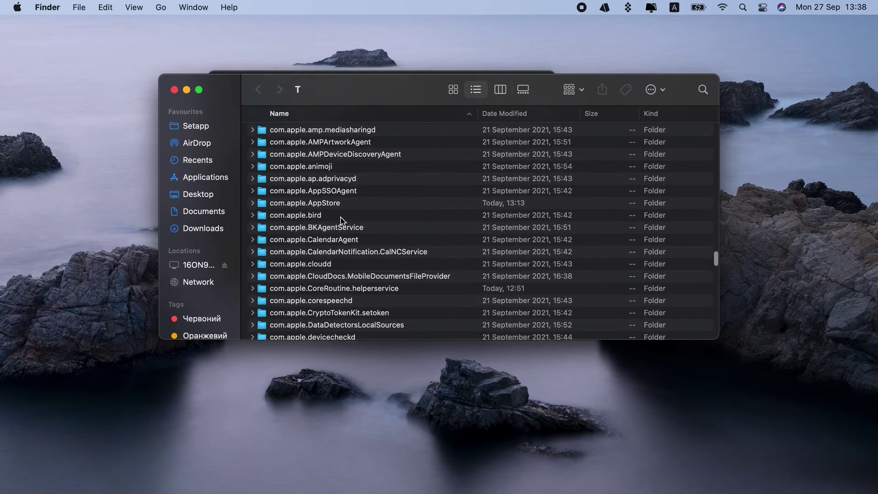
scroll(340, 221, "down", 20)
scroll(341, 221, "down", 10)
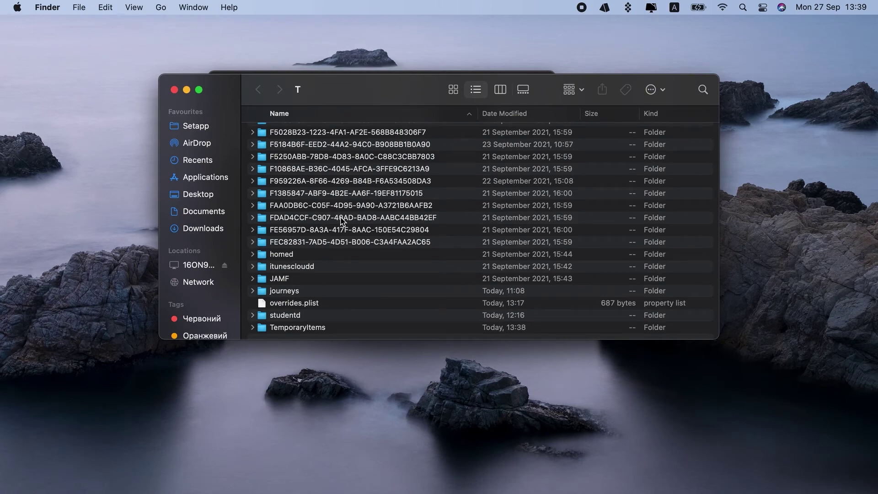
scroll(340, 221, "up", 20)
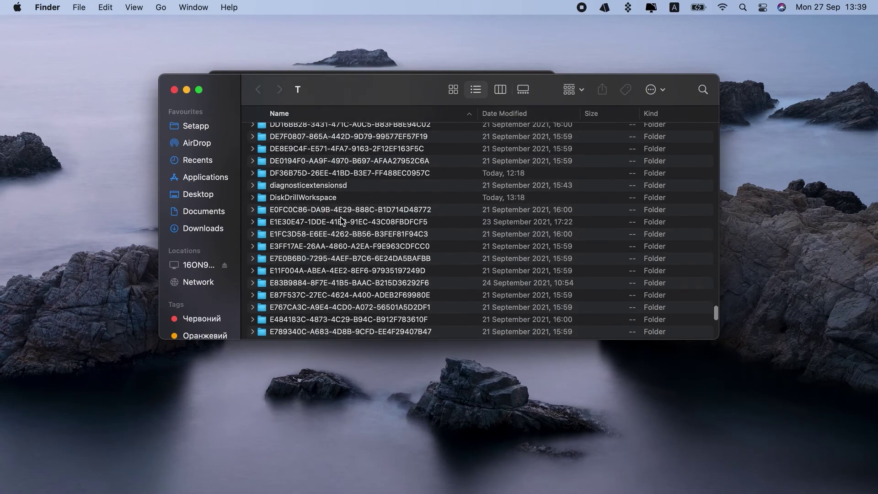
scroll(340, 221, "up", 5)
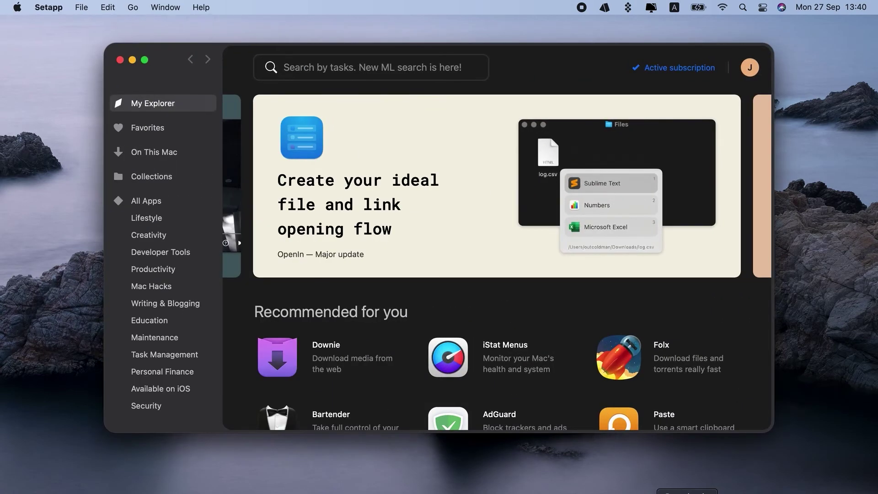
Step: Search Setapp for 'text editor' and open the Collabio app's detail page
left_click(333, 68)
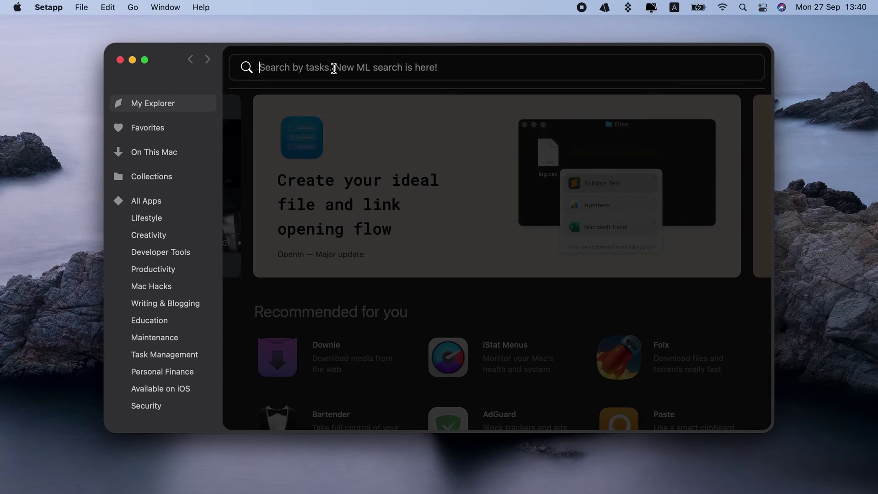
type("text ed")
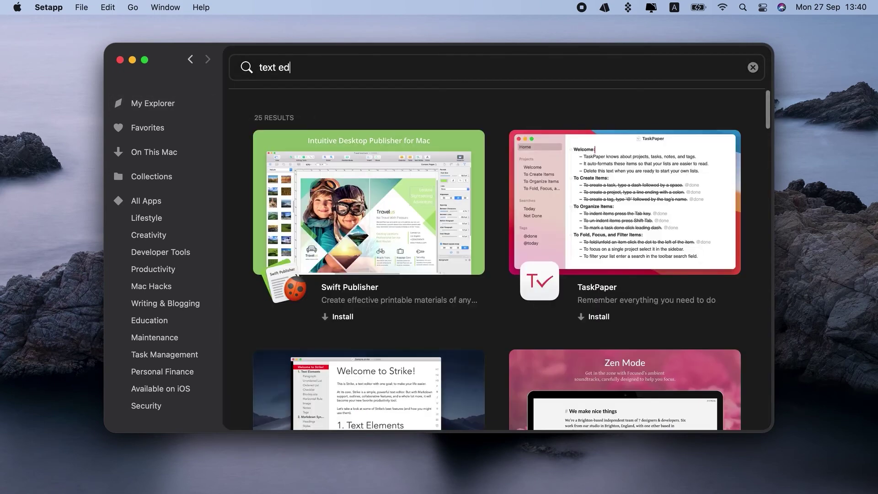
type("itor")
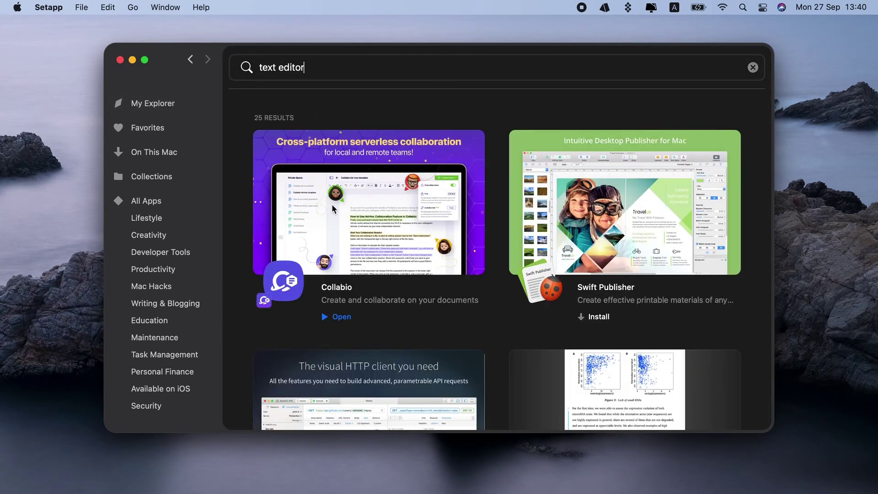
left_click(335, 291)
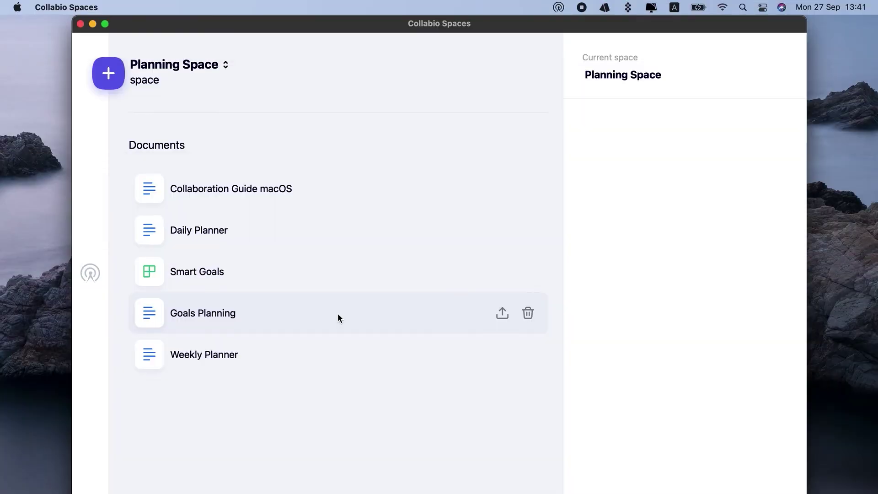
Step: Open Collaboration Guide macOS, dismiss the onboarding tip, and scroll to the document's final paragraph
left_click(253, 194)
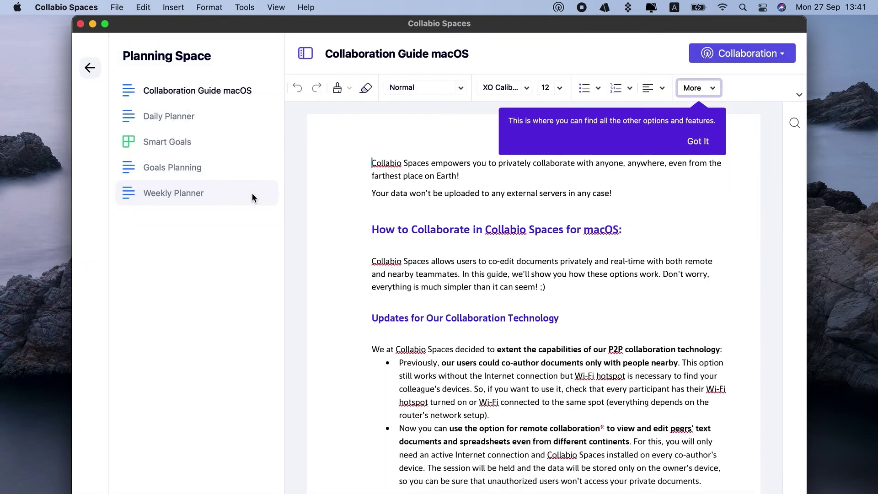
left_click(698, 141)
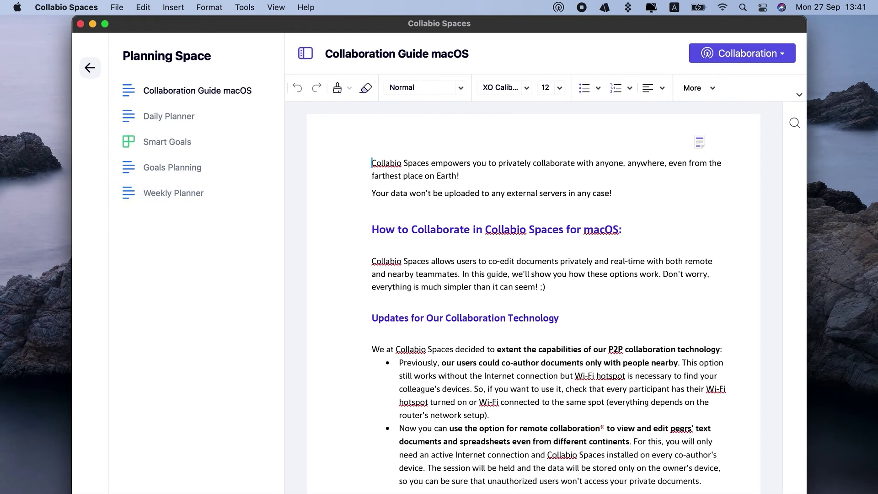
scroll(750, 231, "down", 5)
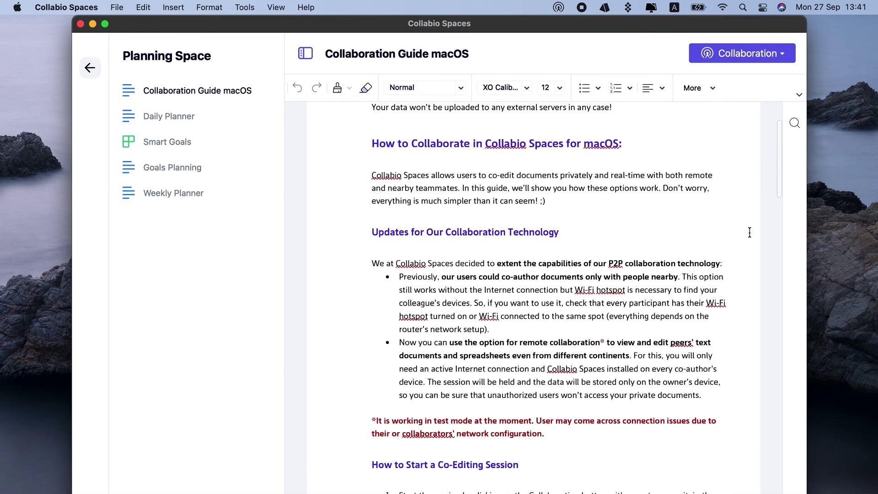
scroll(750, 232, "down", 7)
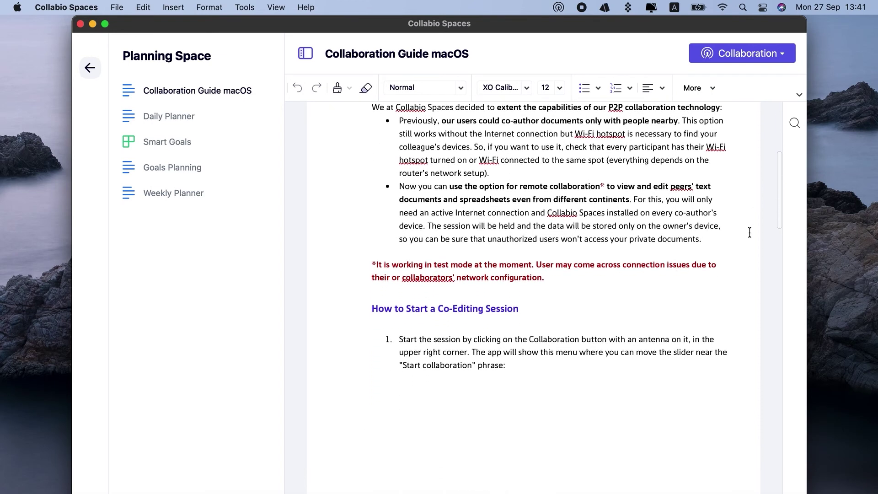
scroll(750, 232, "down", 8)
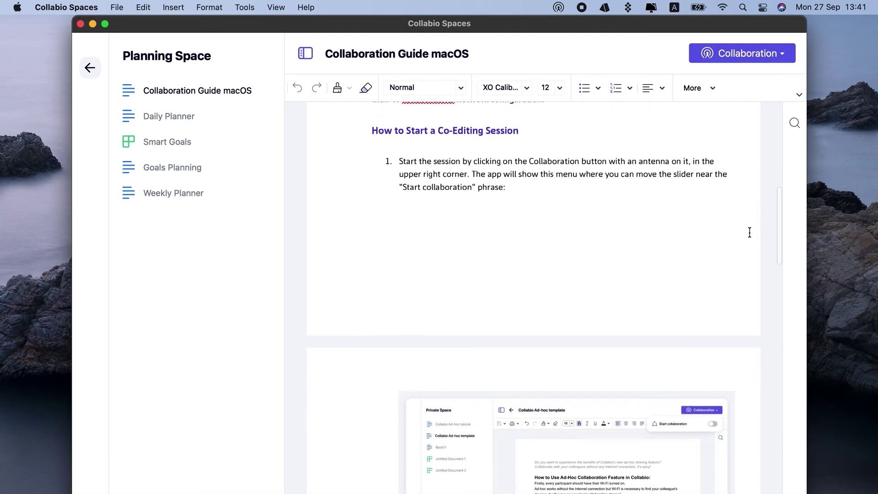
scroll(749, 232, "down", 6)
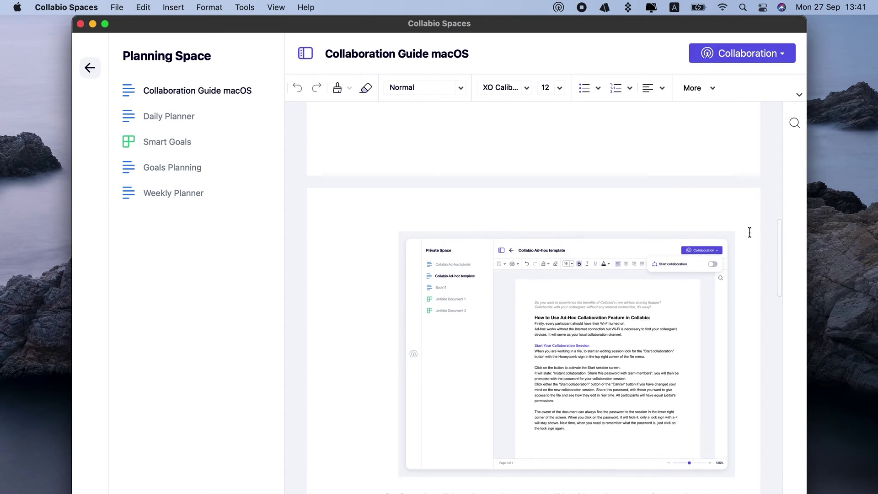
scroll(750, 232, "down", 8)
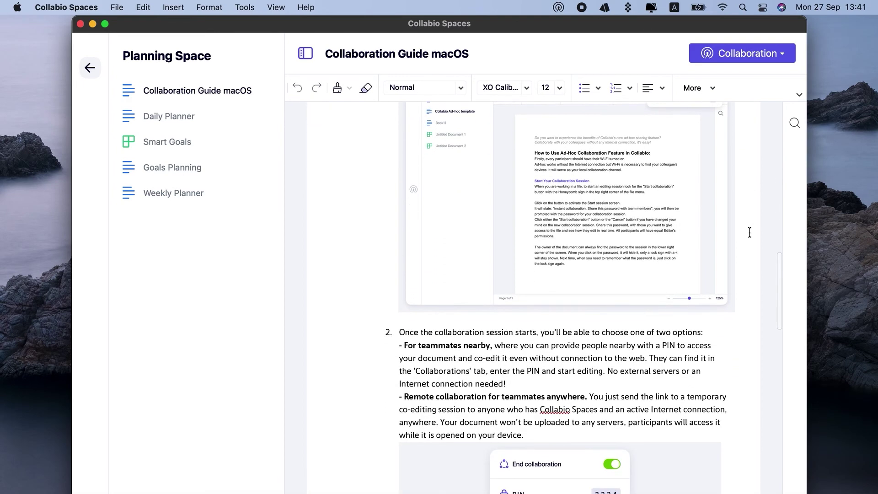
scroll(750, 233, "down", 9)
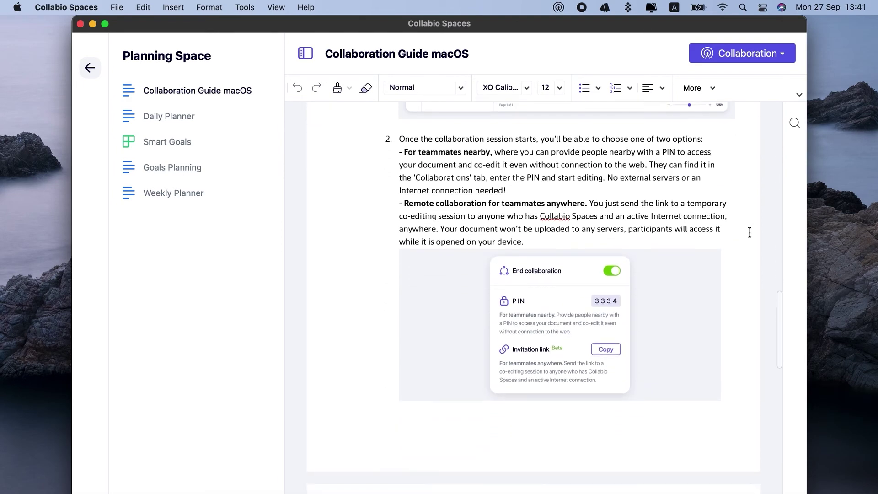
scroll(750, 232, "down", 7)
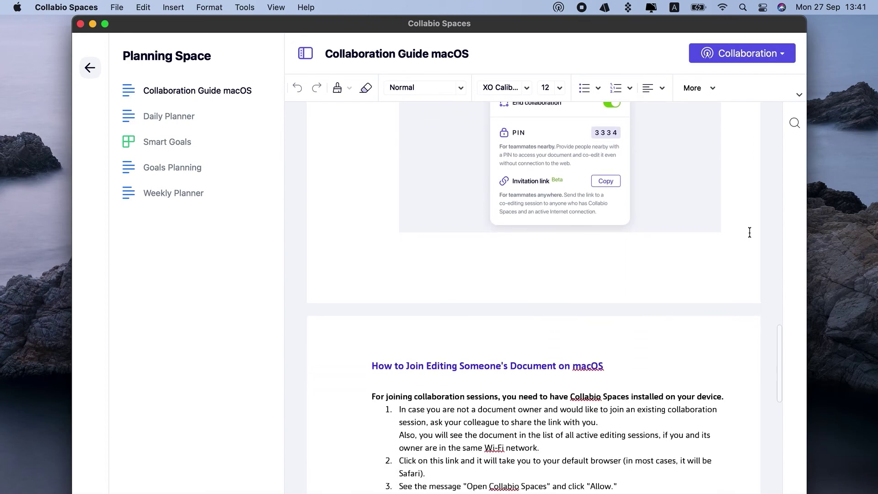
scroll(750, 232, "down", 8)
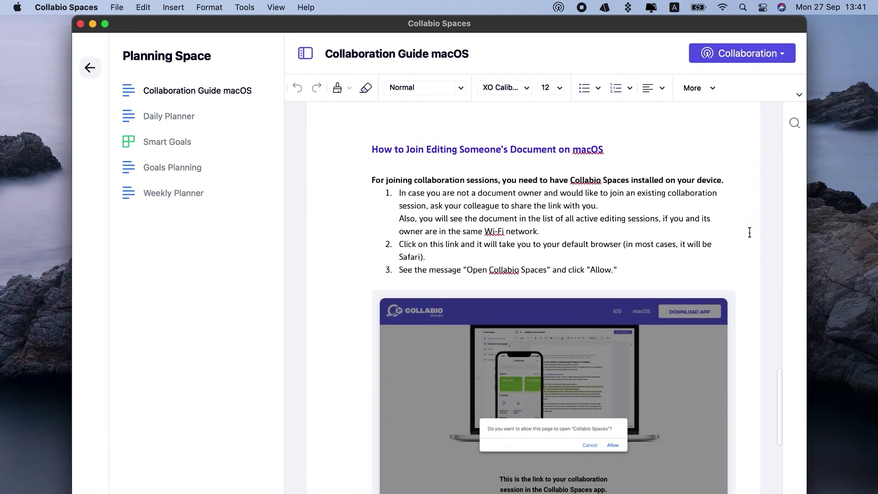
scroll(749, 233, "down", 9)
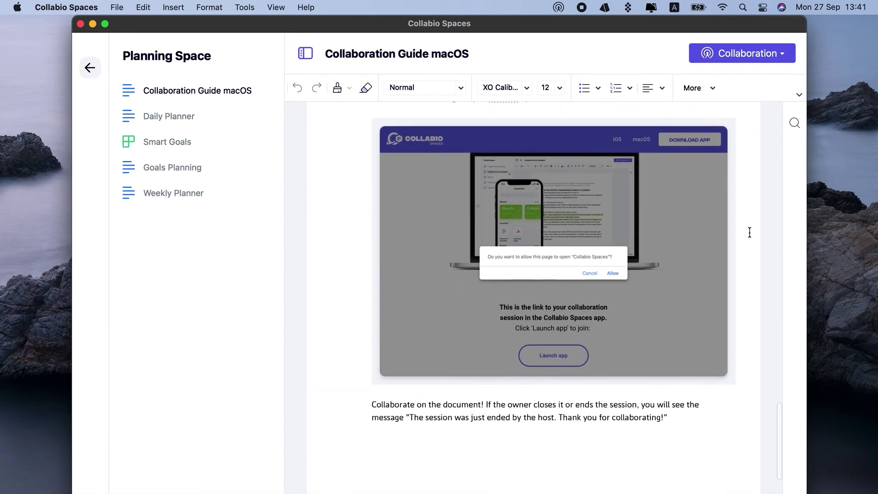
scroll(749, 232, "down", 2)
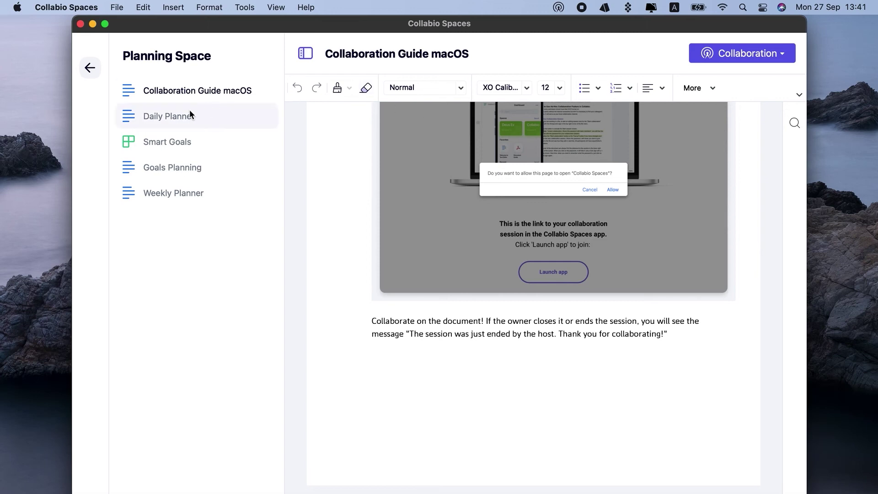
Step: View the Daily Planner, Smart Goals, Goals Planning and Weekly Planner documents, then minimize Setapp to the desktop
left_click(179, 116)
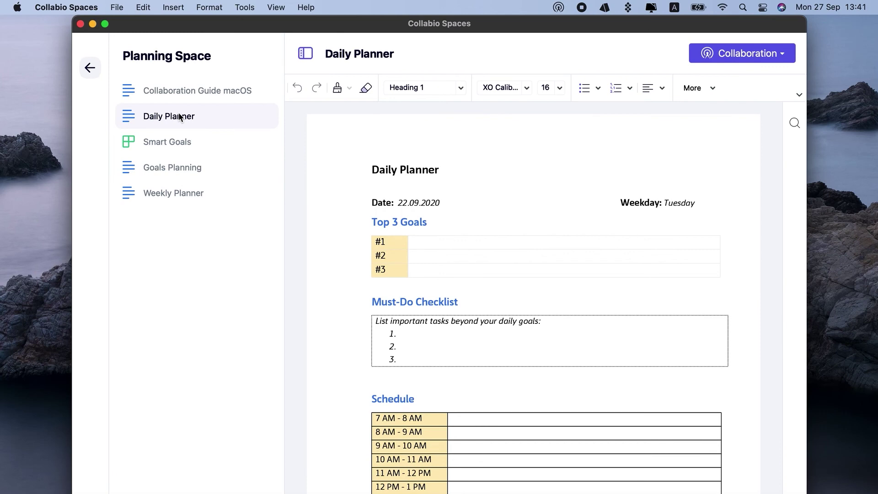
left_click(176, 142)
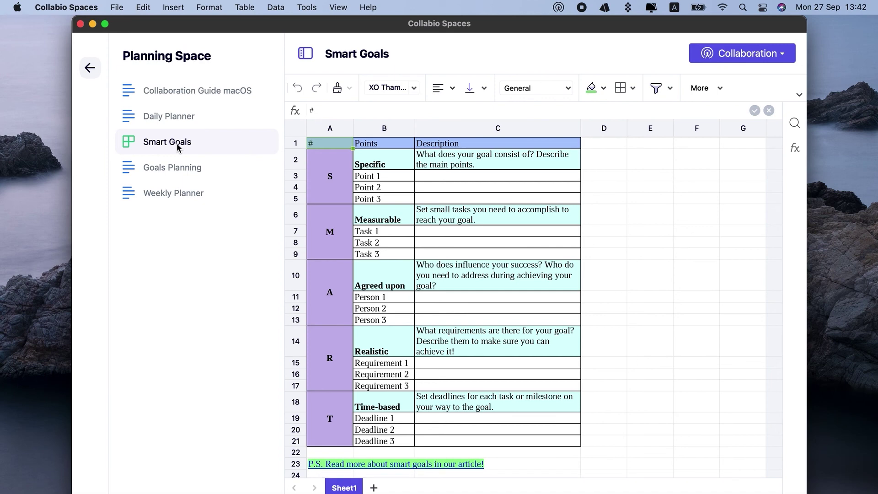
left_click(174, 169)
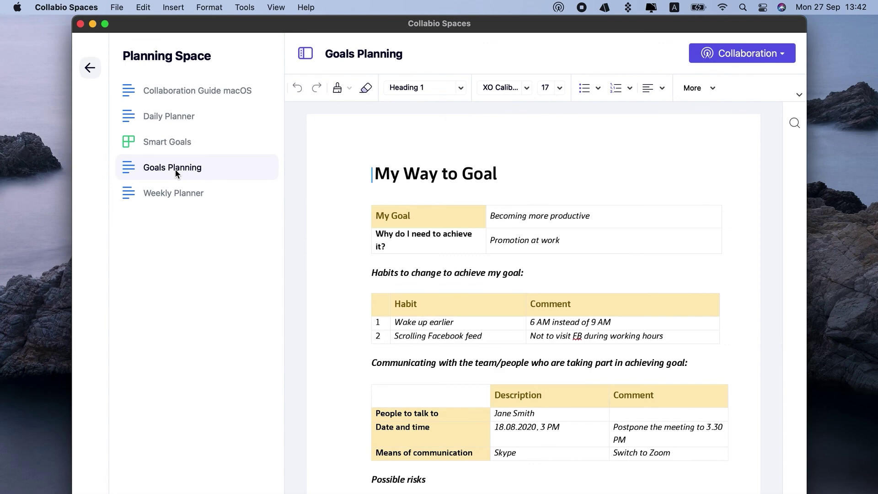
left_click(182, 195)
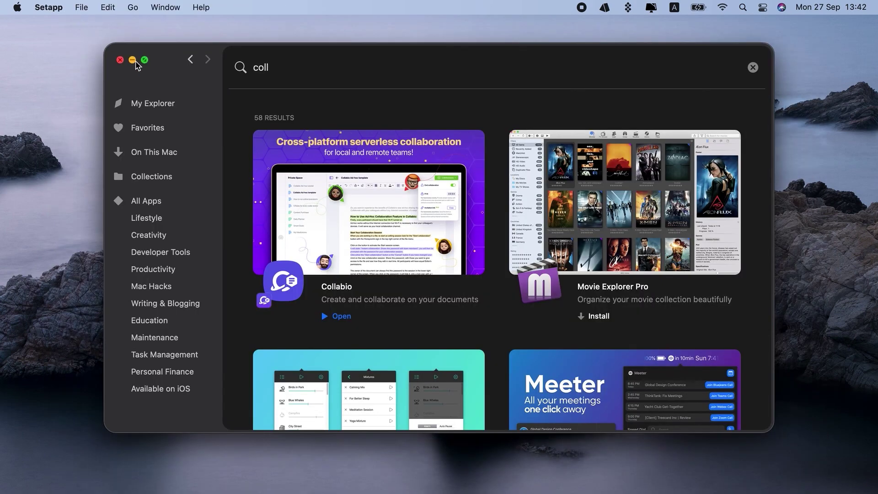
left_click(133, 60)
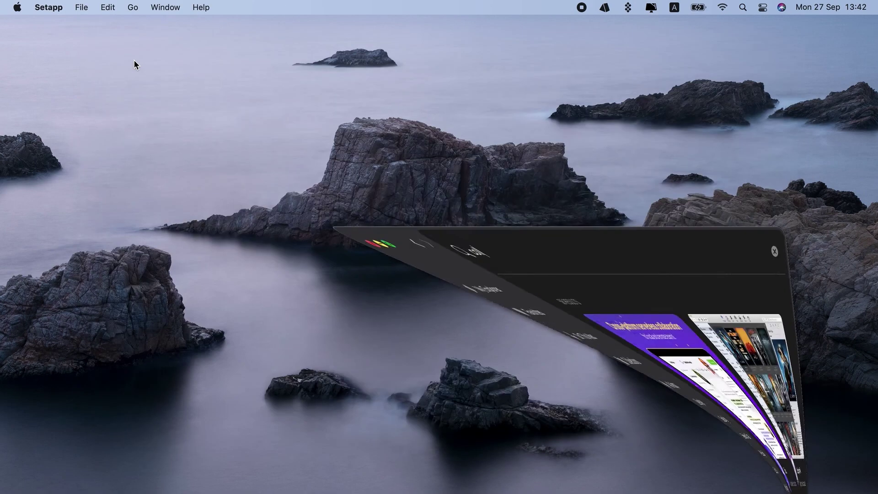